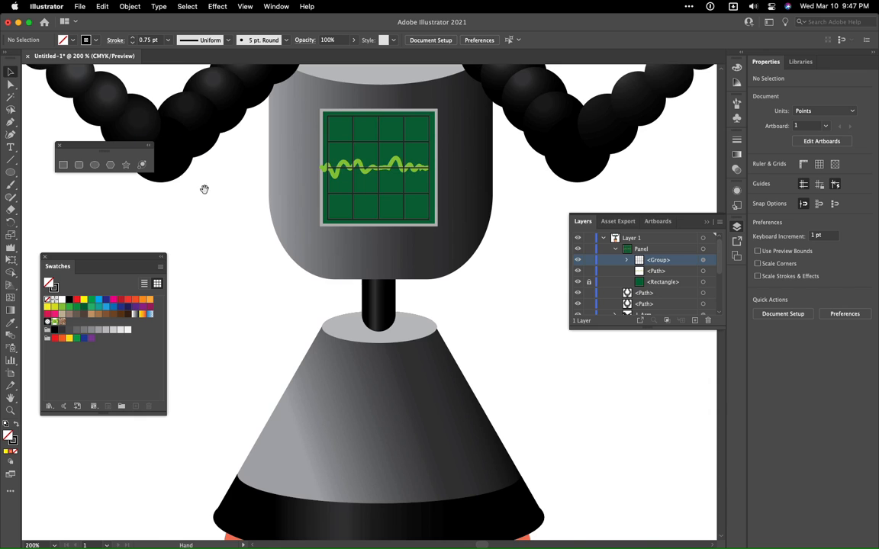
Step: Duplicate the left claw slightly down and to the right, and fill the copy with a darker gray swatch
{"action": "left_click_drag", "start_coordinate": [377, 245], "coordinate": [365, 389]}
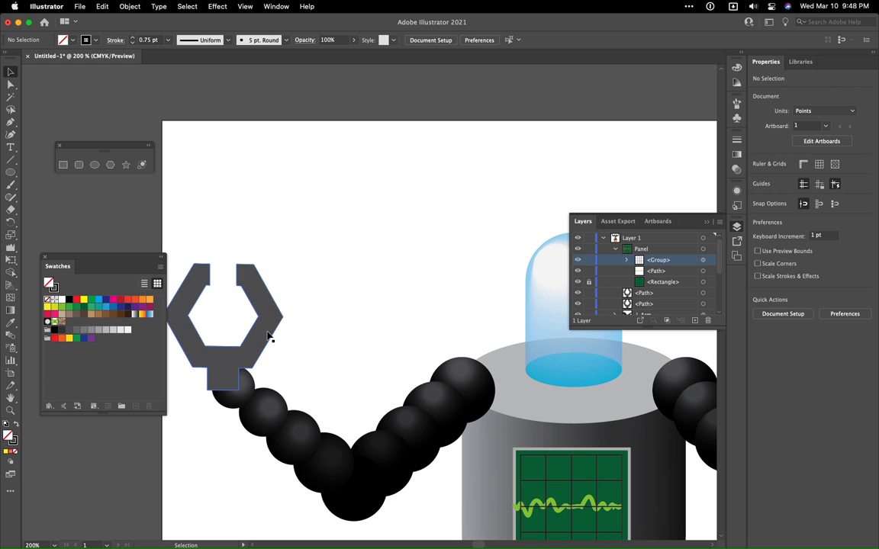
{"action": "left_click_drag", "start_coordinate": [269, 334], "coordinate": [283, 344]}
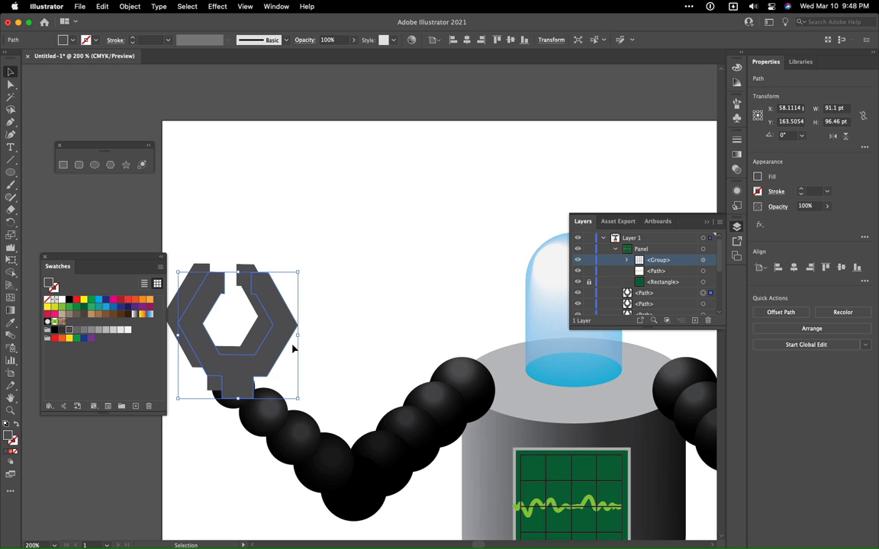
{"action": "left_click", "coordinate": [64, 330]}
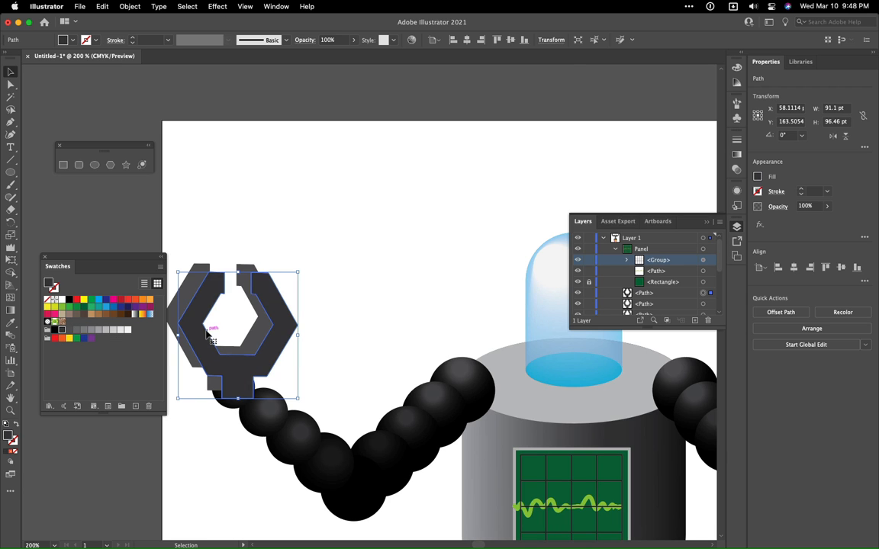
Step: Send the darker claw copy behind the original and move it up slightly so it reads as the claw's side depth
{"action": "key", "text": "a"}
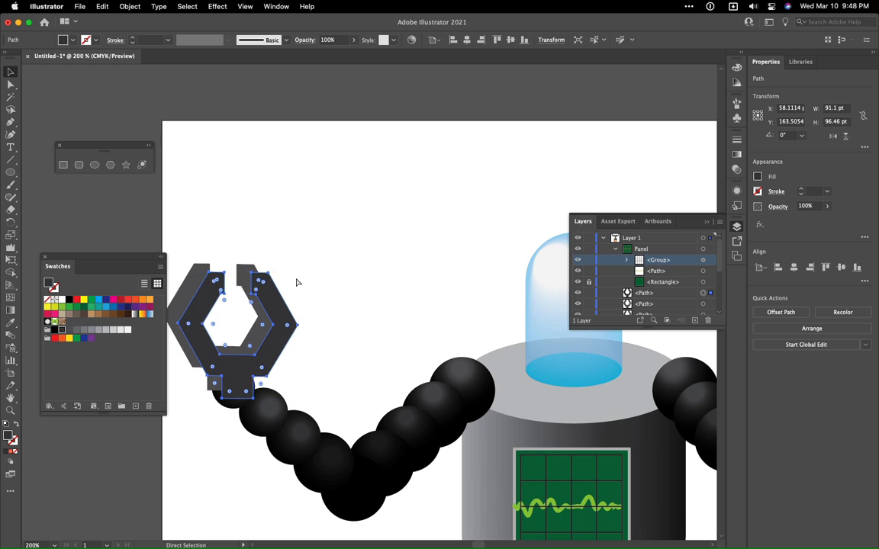
{"action": "key", "text": "v"}
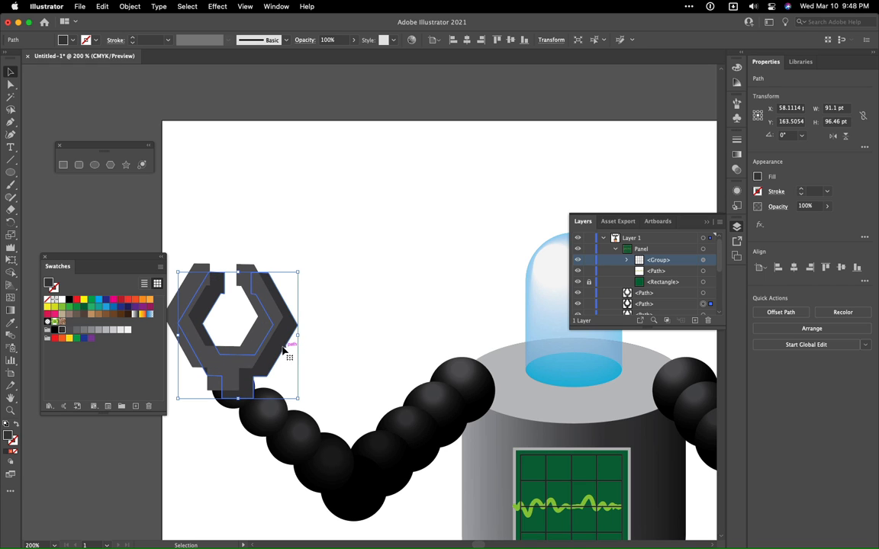
{"action": "left_click_drag", "start_coordinate": [272, 352], "coordinate": [273, 349]}
{"action": "key", "text": "Down"}
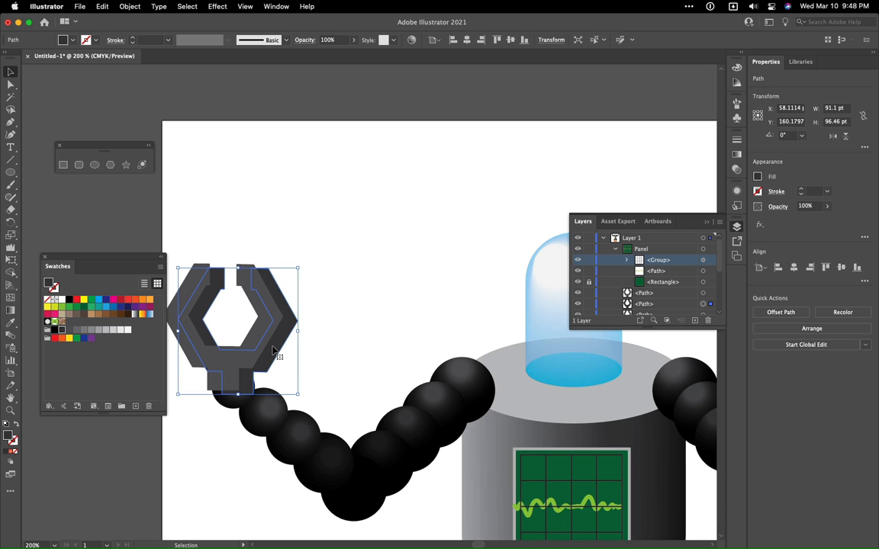
{"action": "left_click", "coordinate": [358, 281]}
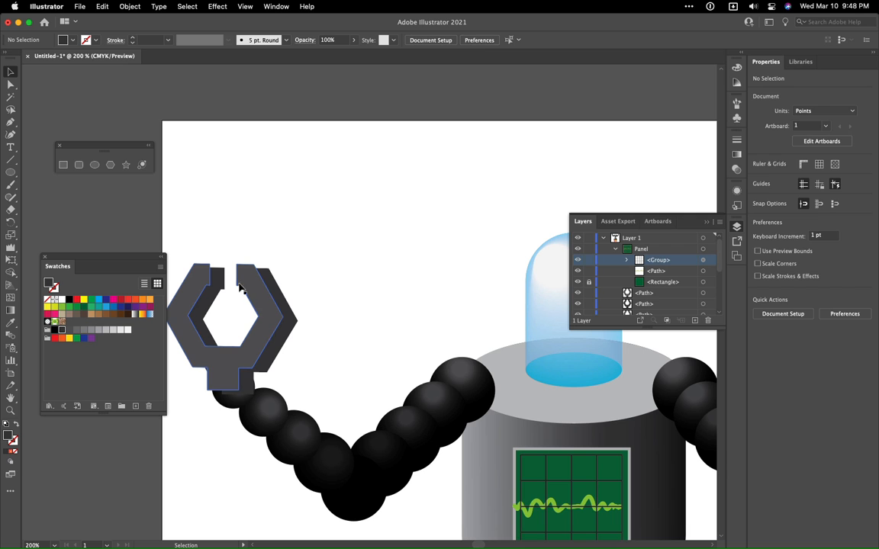
Step: Move the inner top corner of the dark claw's right prong onto the front claw's upper right corner
{"action": "left_click", "coordinate": [9, 85]}
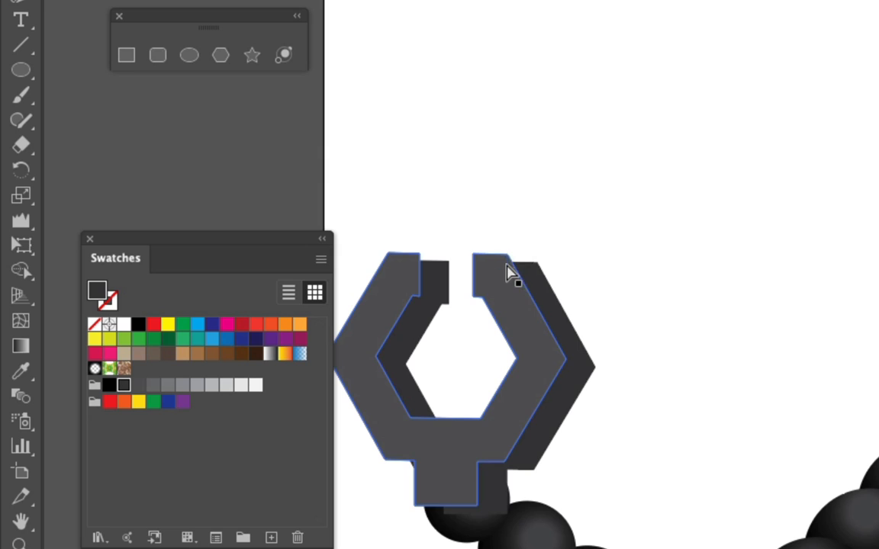
{"action": "left_click", "coordinate": [523, 265]}
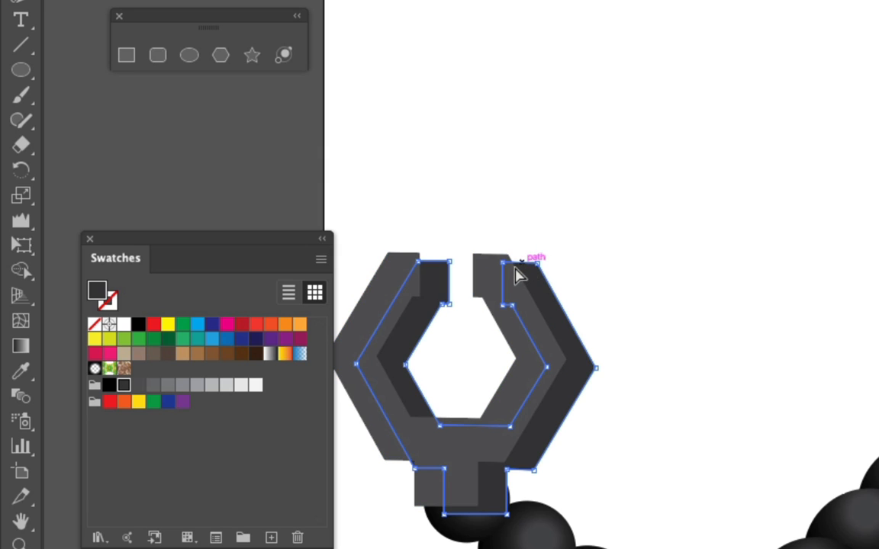
{"action": "left_click_drag", "start_coordinate": [501, 264], "coordinate": [508, 255]}
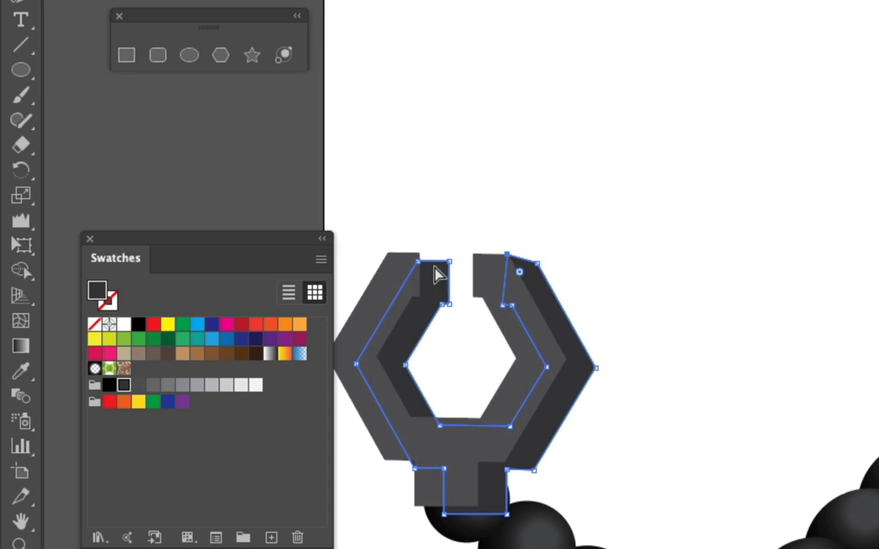
{"action": "left_click", "coordinate": [449, 263]}
{"action": "left_click", "coordinate": [418, 263]}
{"action": "left_click_drag", "start_coordinate": [416, 262], "coordinate": [416, 255]}
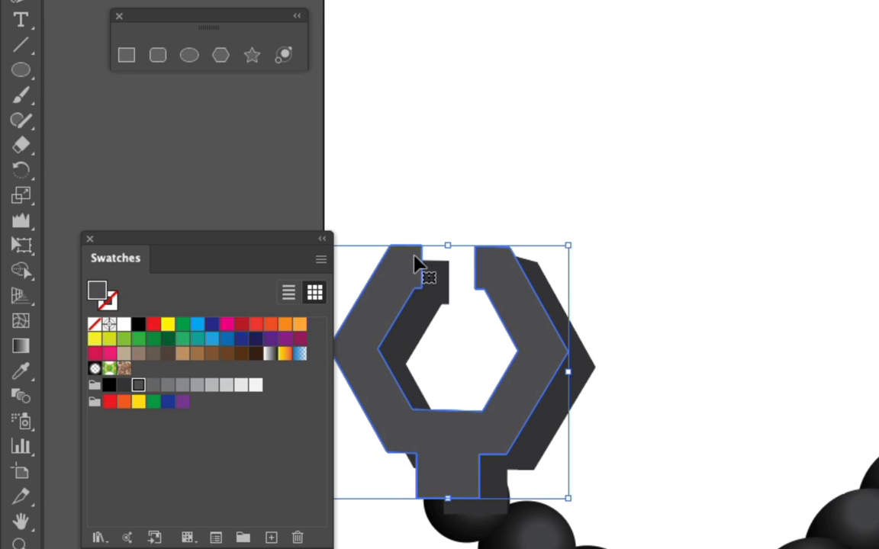
{"action": "key", "text": "super+z"}
Step: Move the outer top corner of the dark claw's left prong onto the front claw's upper corner
{"action": "left_click", "coordinate": [431, 263]}
{"action": "left_click_drag", "start_coordinate": [417, 261], "coordinate": [420, 253]}
{"action": "left_click_drag", "start_coordinate": [449, 308], "coordinate": [448, 309]}
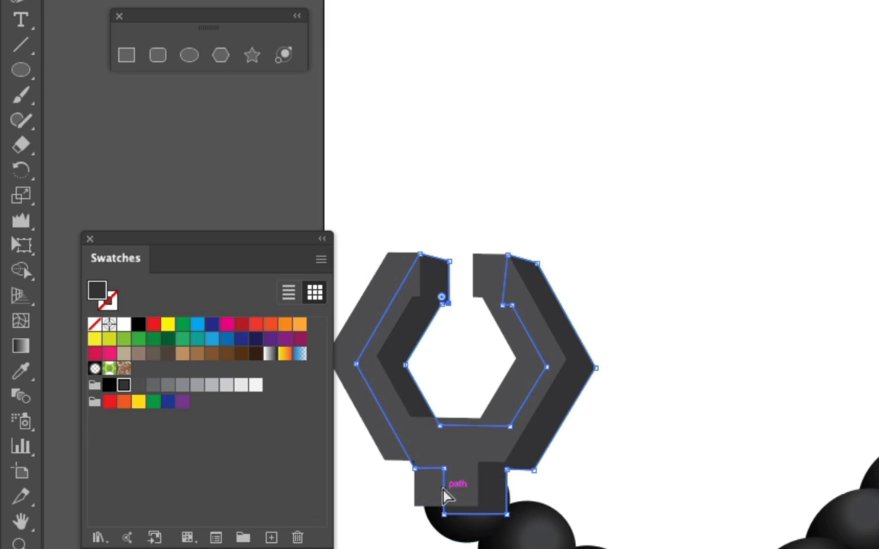
Step: Reshape the dark claw's stem corners to follow the front stem in perspective, and pull its right outer corner slightly inward
{"action": "left_click_drag", "start_coordinate": [446, 471], "coordinate": [418, 511]}
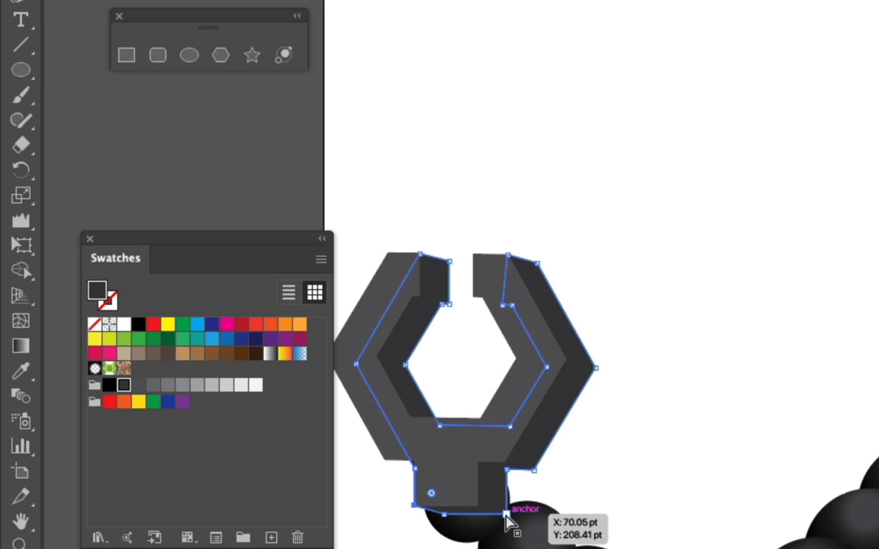
{"action": "left_click_drag", "start_coordinate": [505, 521], "coordinate": [493, 521]}
{"action": "left_click_drag", "start_coordinate": [507, 471], "coordinate": [496, 483]}
{"action": "left_click", "coordinate": [622, 471]}
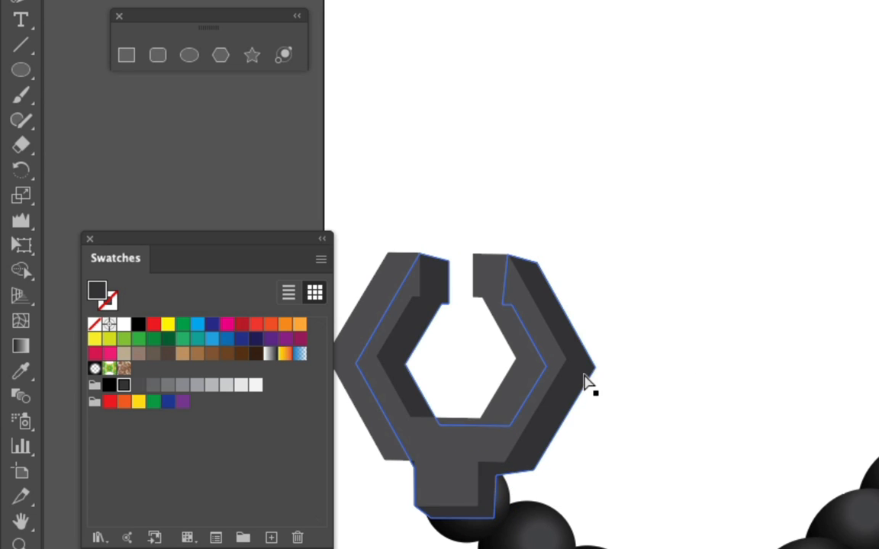
{"action": "left_click_drag", "start_coordinate": [593, 370], "coordinate": [588, 369]}
{"action": "left_click", "coordinate": [641, 344]}
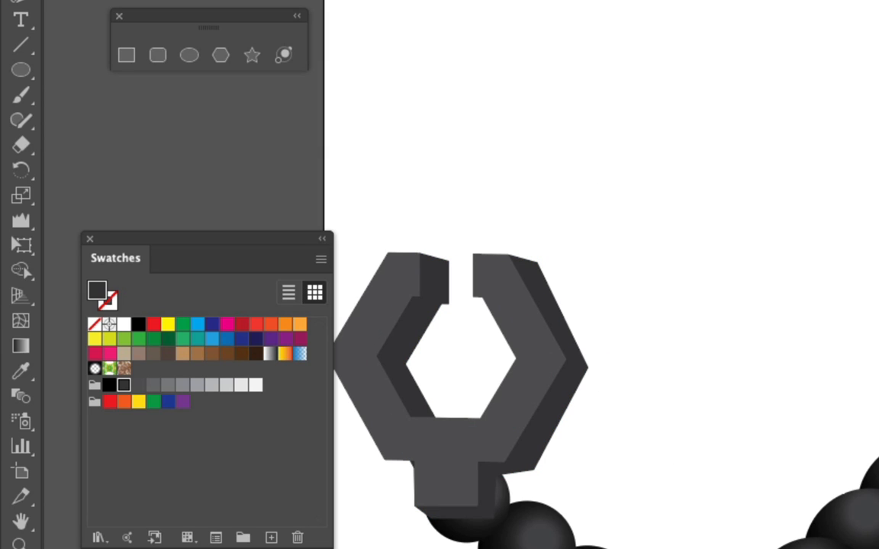
Step: Group the front and back claw shapes, and place the group behind the end ball of the left arm
{"action": "left_click_drag", "start_coordinate": [387, 210], "coordinate": [595, 404]}
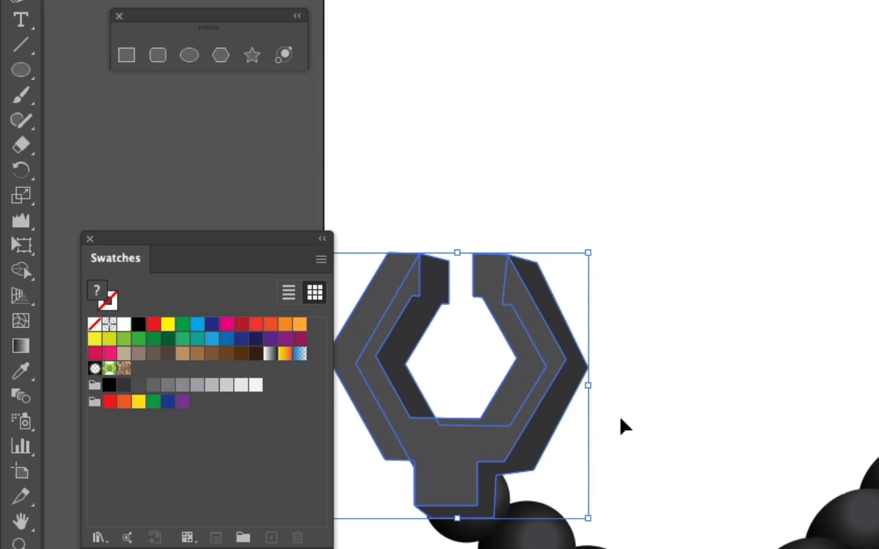
{"action": "key", "text": "super+g"}
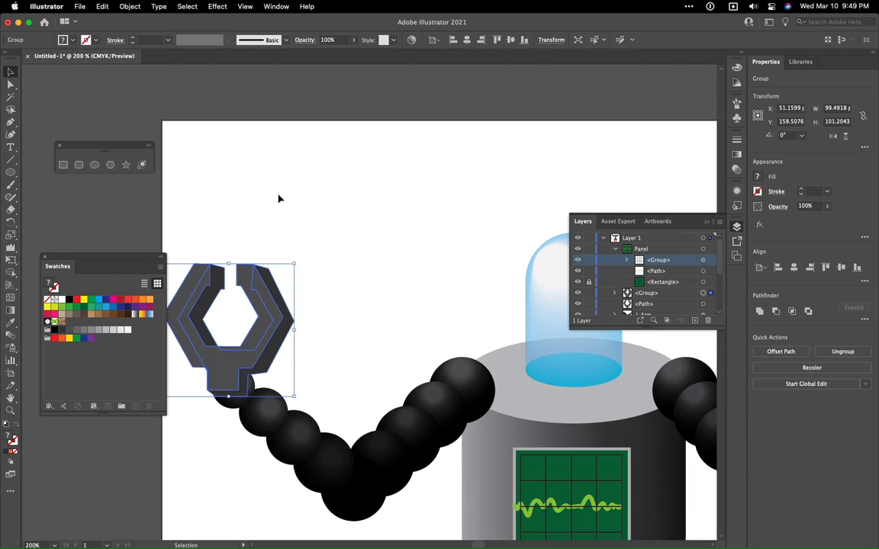
{"action": "key", "text": "a"}
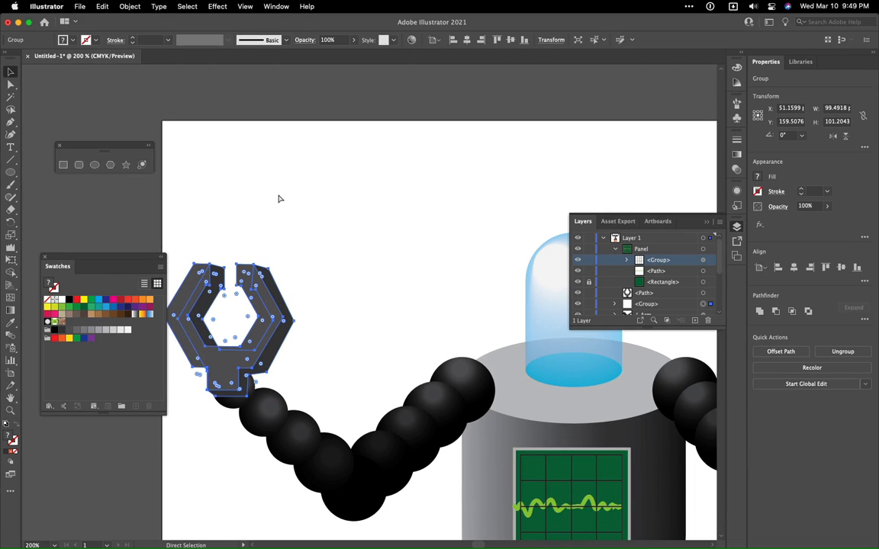
{"action": "key", "text": "v"}
{"action": "left_click", "coordinate": [336, 332]}
{"action": "left_click_drag", "start_coordinate": [249, 358], "coordinate": [258, 343]}
{"action": "left_click", "coordinate": [366, 304]}
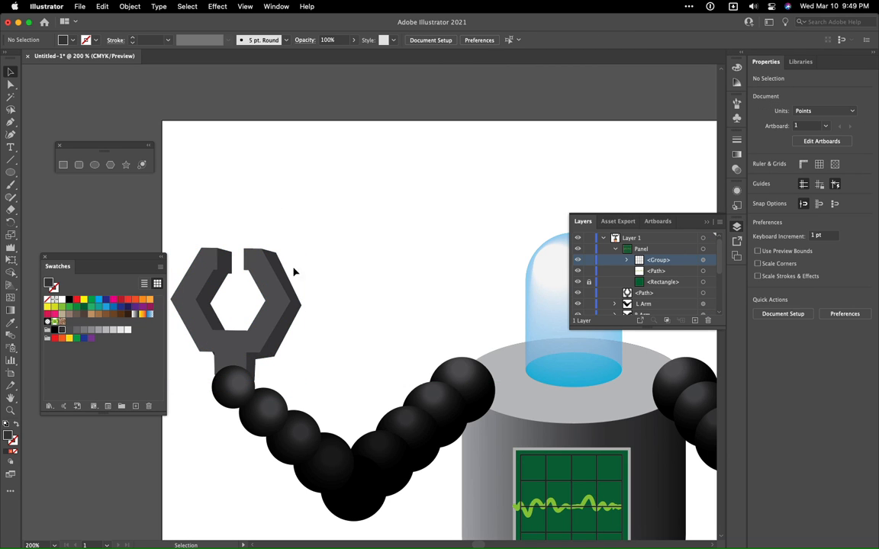
Step: Paste a copy of the shaded claw group and set it in the empty area near the robot's head
{"action": "left_click", "coordinate": [265, 281]}
{"action": "key", "text": "a"}
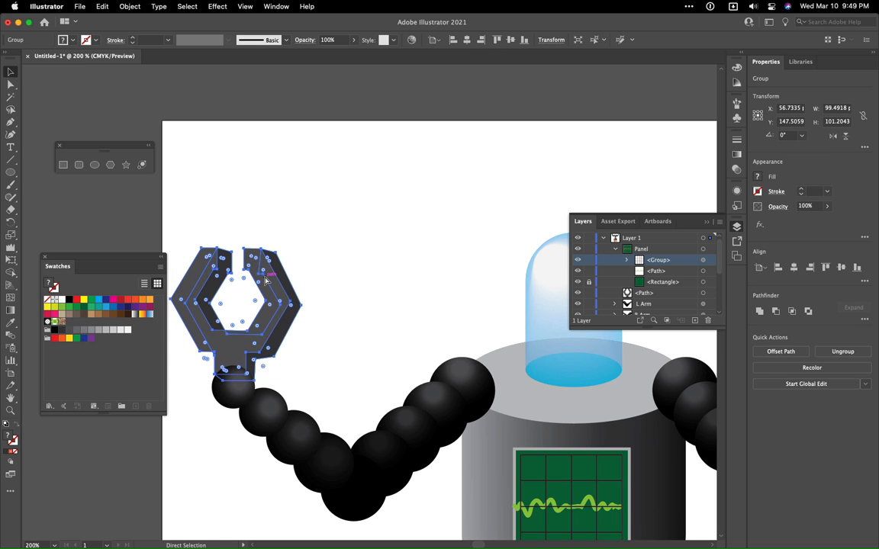
{"action": "key", "text": "super+c"}
{"action": "key", "text": "super+v"}
{"action": "key", "text": "v"}
{"action": "left_click_drag", "start_coordinate": [402, 308], "coordinate": [481, 204]}
{"action": "left_click_drag", "start_coordinate": [477, 296], "coordinate": [250, 342]}
{"action": "left_click_drag", "start_coordinate": [260, 267], "coordinate": [568, 299]}
{"action": "key", "text": "super+z"}
Step: Delete the flat claw on the right arm and put the shaded claw copy in its place
{"action": "left_click", "coordinate": [650, 393]}
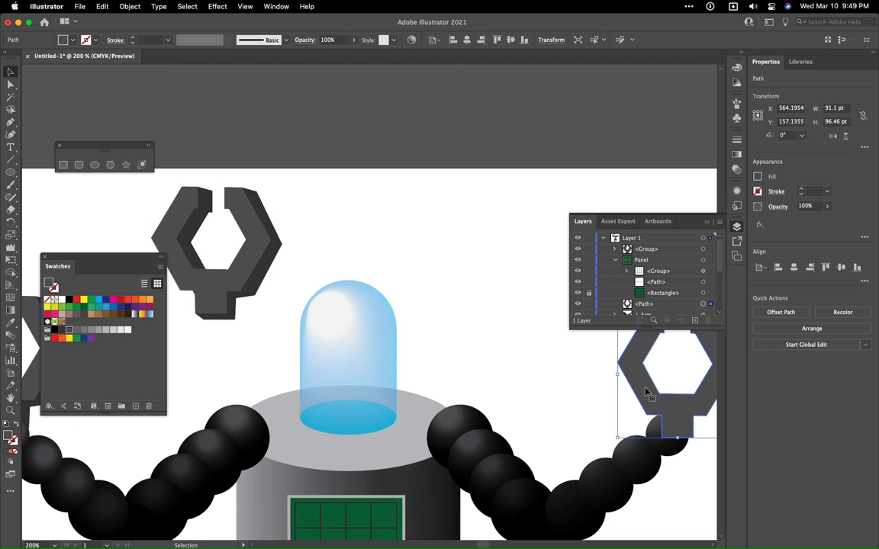
{"action": "key", "text": "Delete"}
{"action": "left_click_drag", "start_coordinate": [222, 286], "coordinate": [676, 403]}
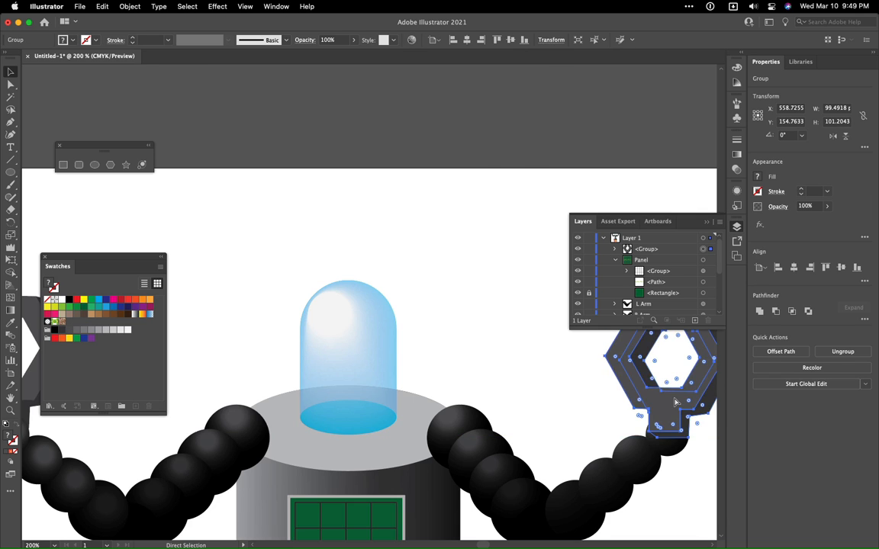
Step: Send the right claw group backward until it sits behind the arm's end ball
{"action": "key", "text": "super+0"}
{"action": "key", "text": "super"}
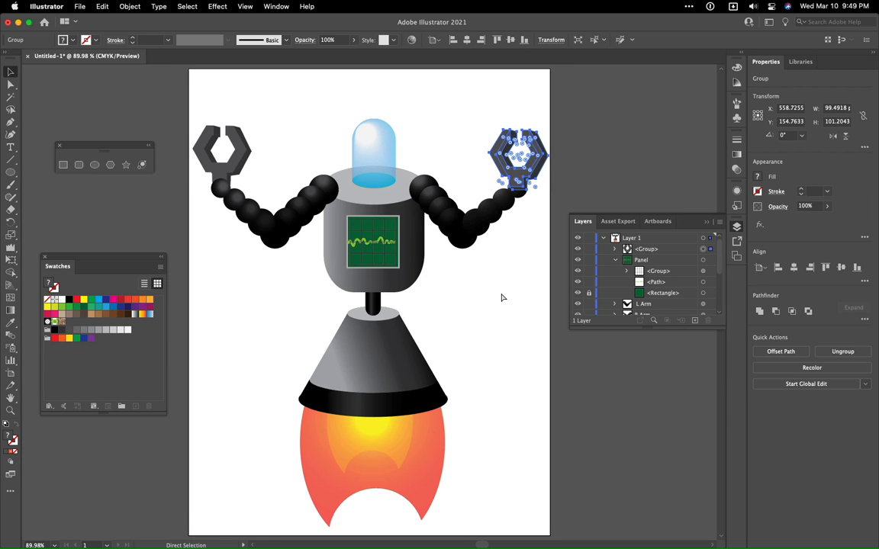
{"action": "key", "text": "super+bracketleft"}
{"action": "key", "text": "super+bracketleft"}
{"action": "key", "text": "super+bracketleft"}
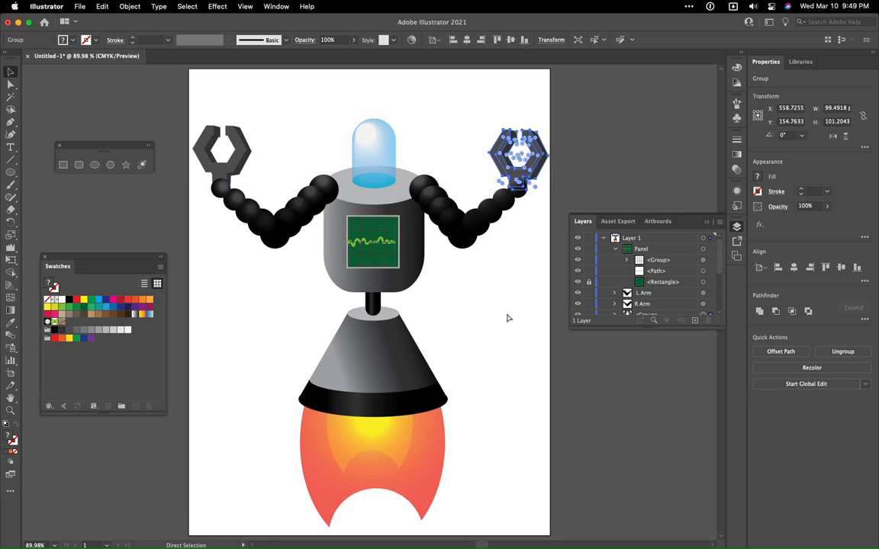
{"action": "left_click", "coordinate": [524, 357]}
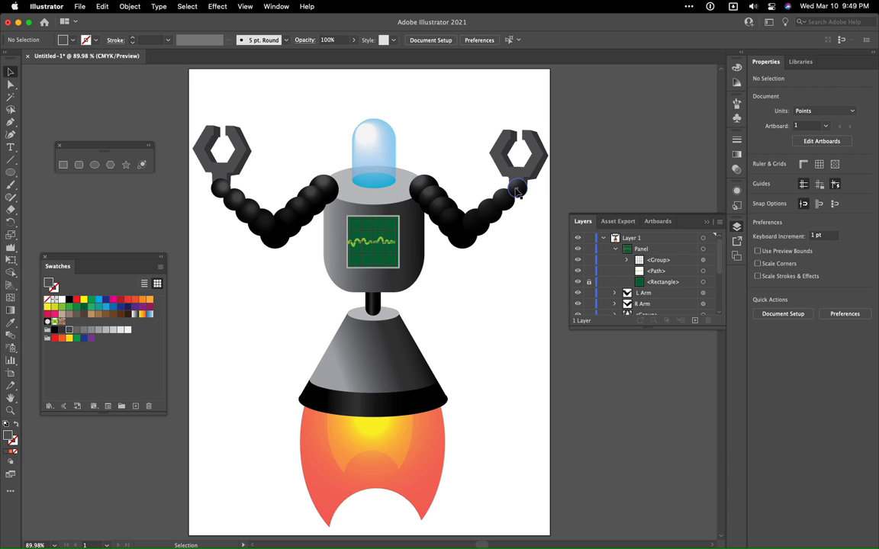
Step: Bend the right arm downward by moving its blend spine's end point beside the body and its elbow point outward
{"action": "left_click", "coordinate": [12, 85]}
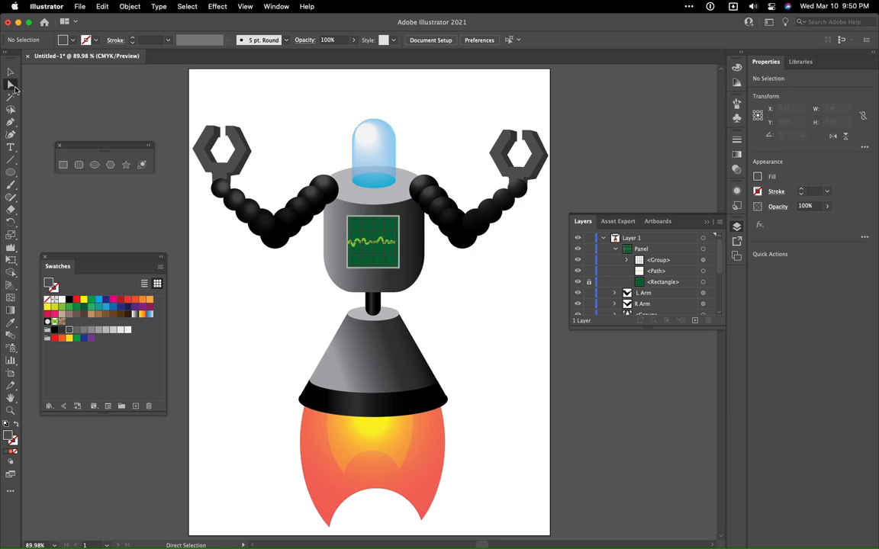
{"action": "left_click", "coordinate": [461, 238]}
{"action": "left_click_drag", "start_coordinate": [518, 188], "coordinate": [455, 310]}
{"action": "left_click_drag", "start_coordinate": [458, 243], "coordinate": [495, 229]}
{"action": "left_click_drag", "start_coordinate": [458, 313], "coordinate": [463, 292]}
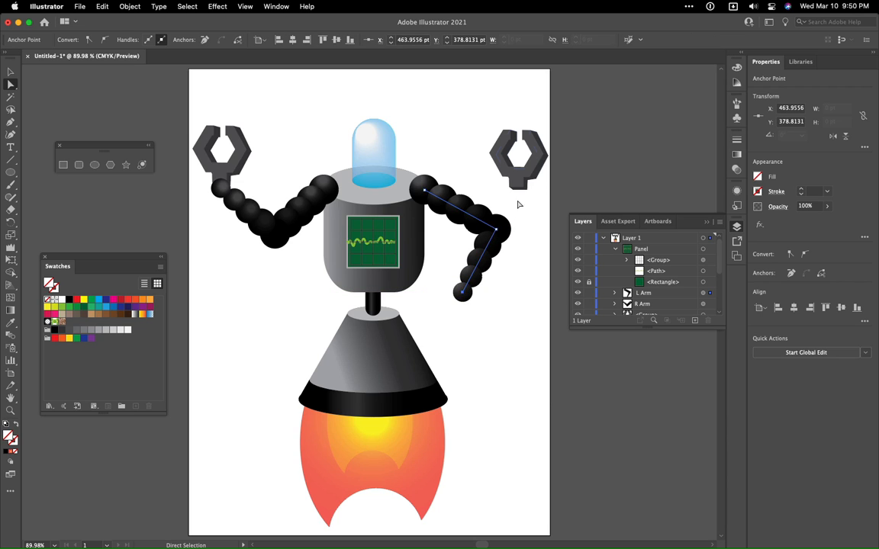
{"action": "left_click", "coordinate": [500, 153]}
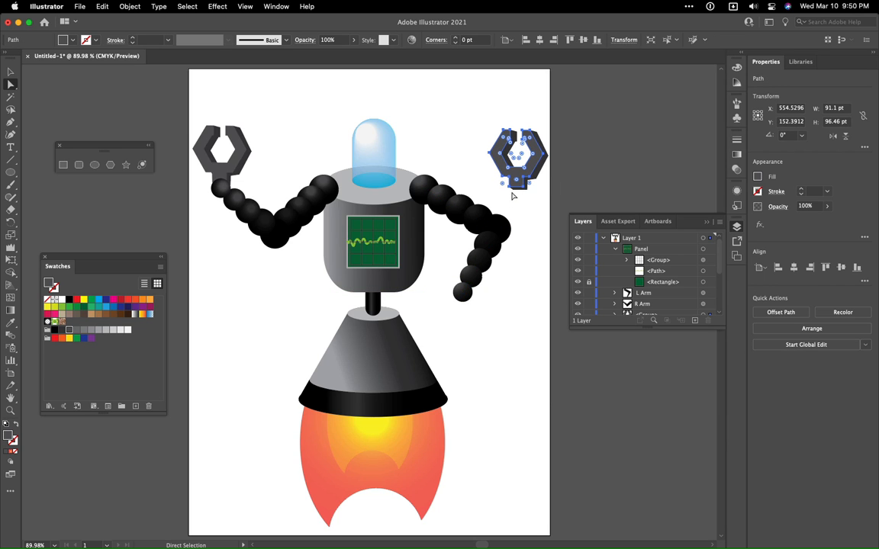
{"action": "left_click", "coordinate": [15, 73]}
{"action": "left_click_drag", "start_coordinate": [532, 158], "coordinate": [474, 275]}
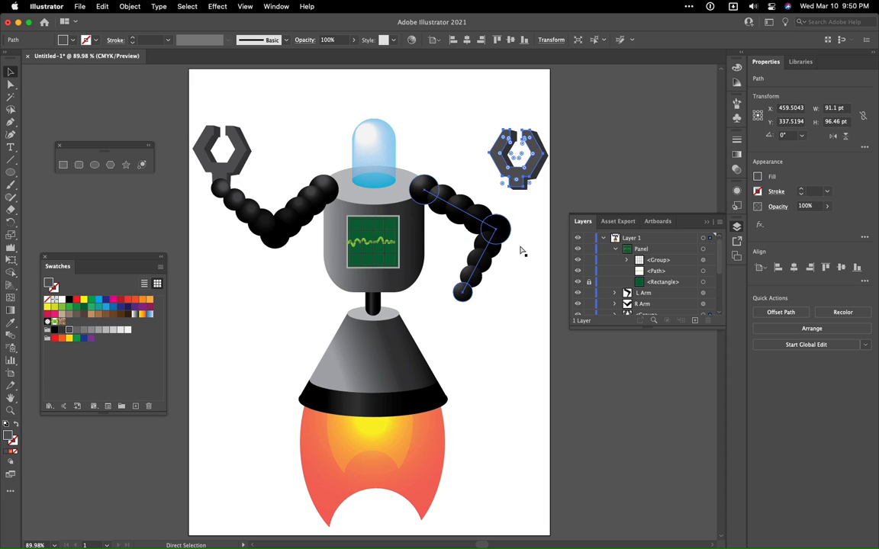
Step: Move the right claw group to the end of the bent arm and rotate it about its stem to point straight down
{"action": "left_click_drag", "start_coordinate": [471, 108], "coordinate": [459, 296]}
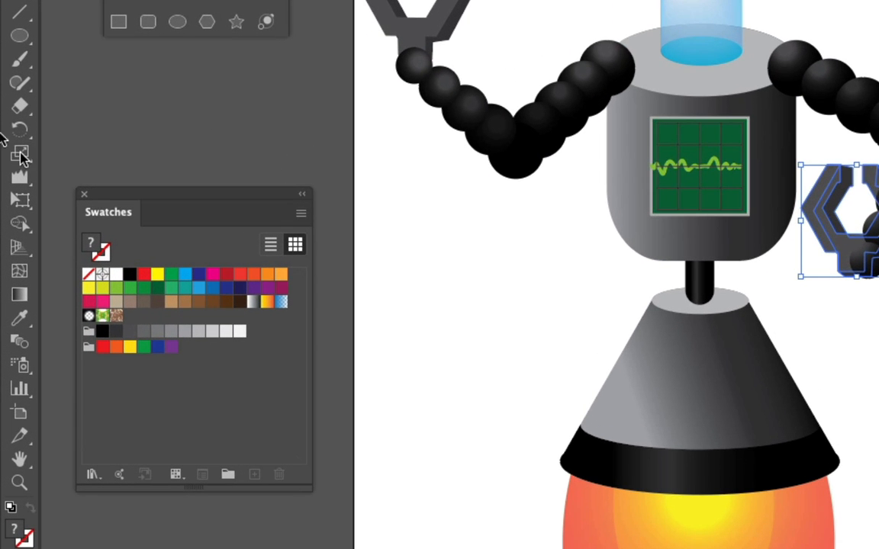
{"action": "left_click", "coordinate": [22, 134]}
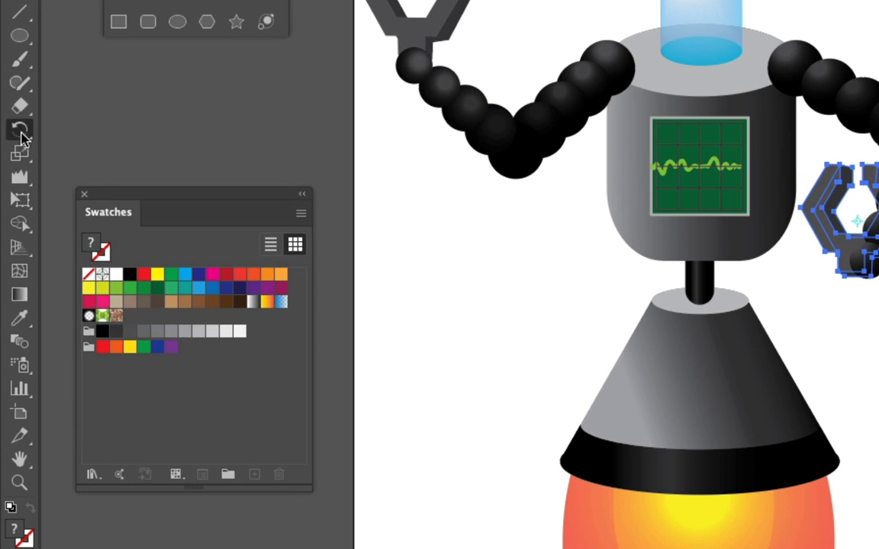
{"action": "key", "text": "super+equal"}
{"action": "key", "text": "super+equal"}
{"action": "key", "text": "super+equal"}
{"action": "key", "text": "super+equal"}
{"action": "key", "text": "super+equal"}
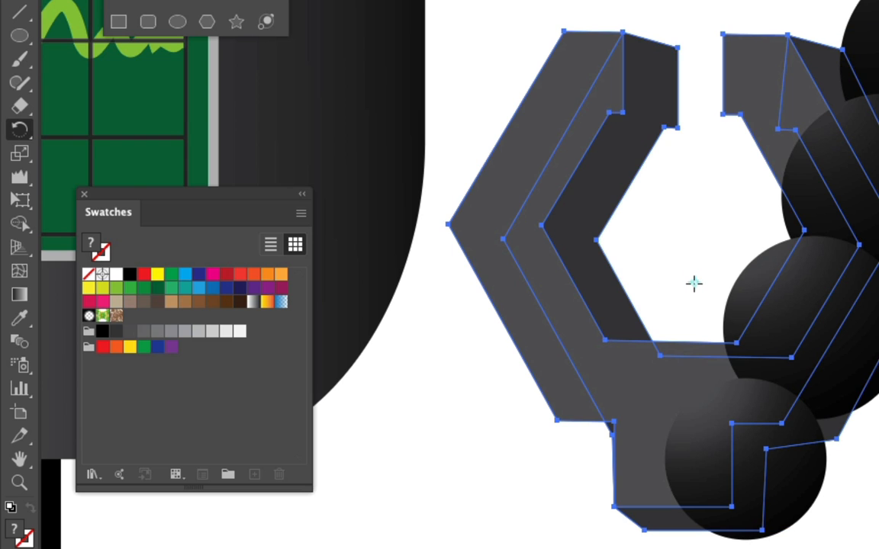
{"action": "left_click_drag", "start_coordinate": [536, 244], "coordinate": [699, 277]}
{"action": "left_click_drag", "start_coordinate": [681, 89], "coordinate": [751, 227]}
{"action": "mouse_move", "coordinate": [675, 314]}
{"action": "left_mouse_down"}
{"action": "mouse_move", "coordinate": [689, 455]}
{"action": "mouse_move", "coordinate": [682, 501]}
{"action": "mouse_move", "coordinate": [672, 507]}
{"action": "left_mouse_up"}
{"action": "left_click_drag", "start_coordinate": [681, 317], "coordinate": [359, 466]}
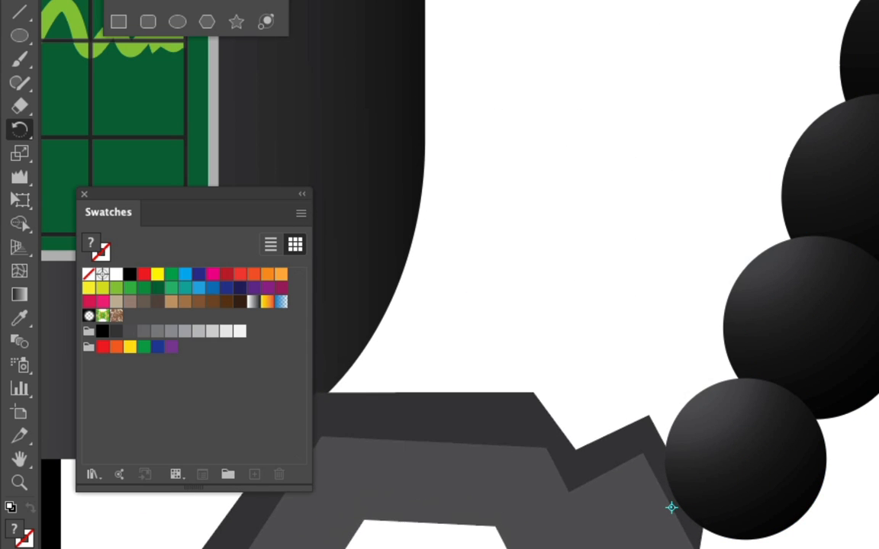
{"action": "key", "text": "ctrl+0"}
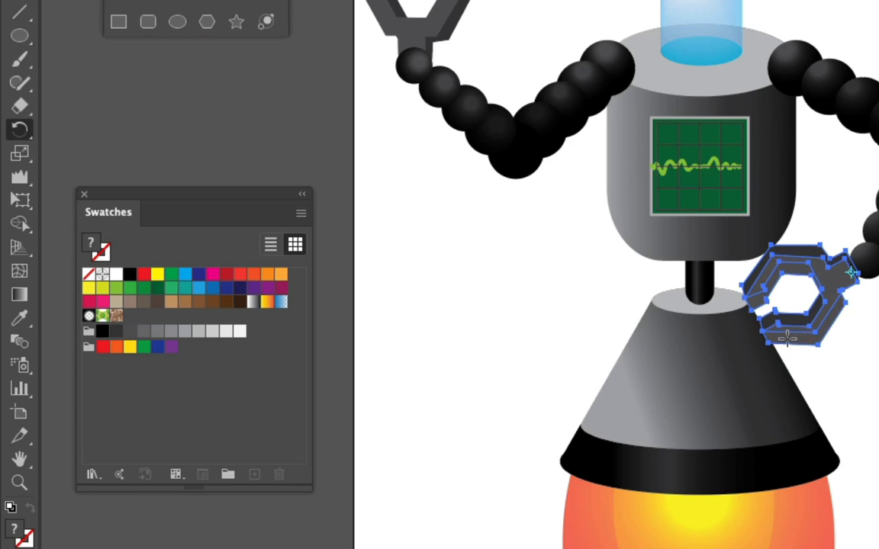
{"action": "key", "text": "ctrl+z"}
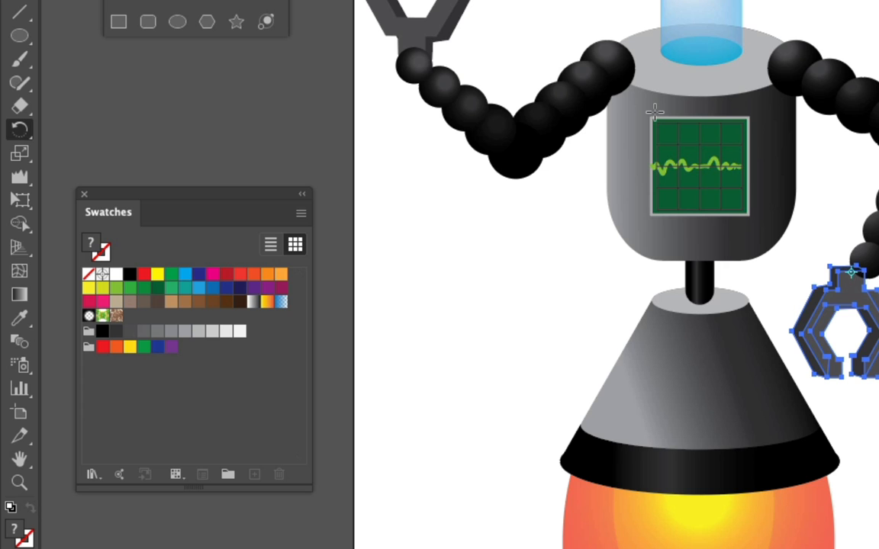
Step: Shift the downward claw so its stem is centered under the right arm's end ball
{"action": "key", "text": "v"}
{"action": "left_click_drag", "start_coordinate": [867, 300], "coordinate": [878, 300]}
{"action": "left_click", "coordinate": [518, 294]}
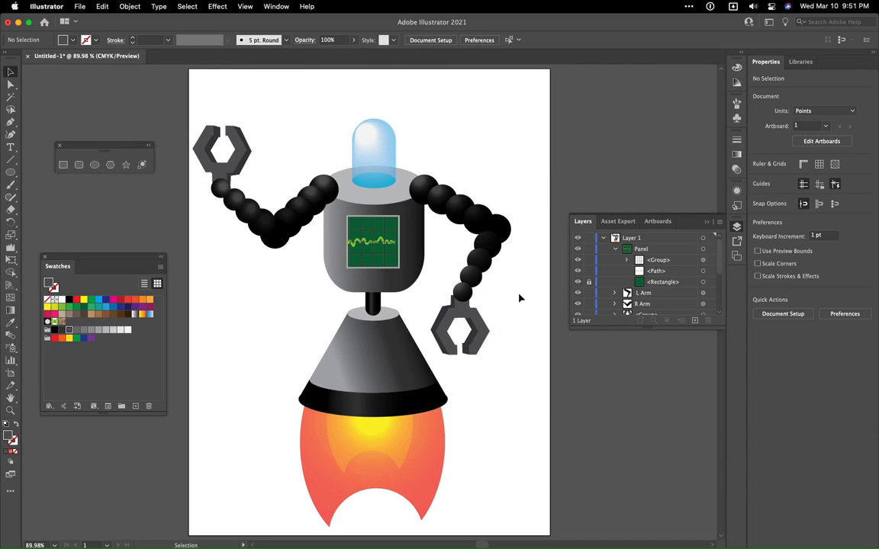